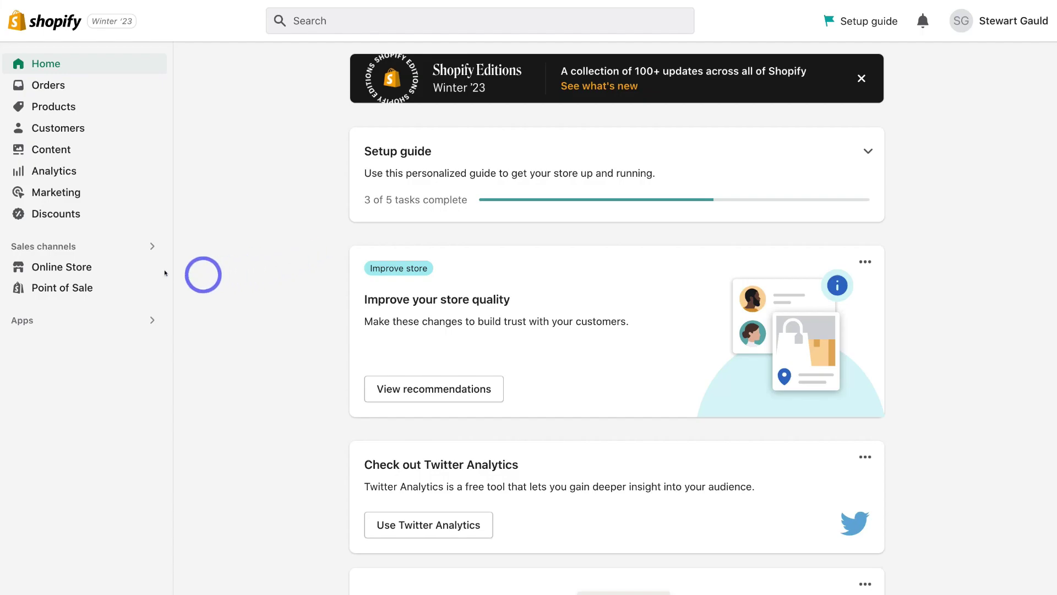
# - Search the Shopify App Store for 'buy button' apps from the Sales channels search
pyautogui.click(119, 244)
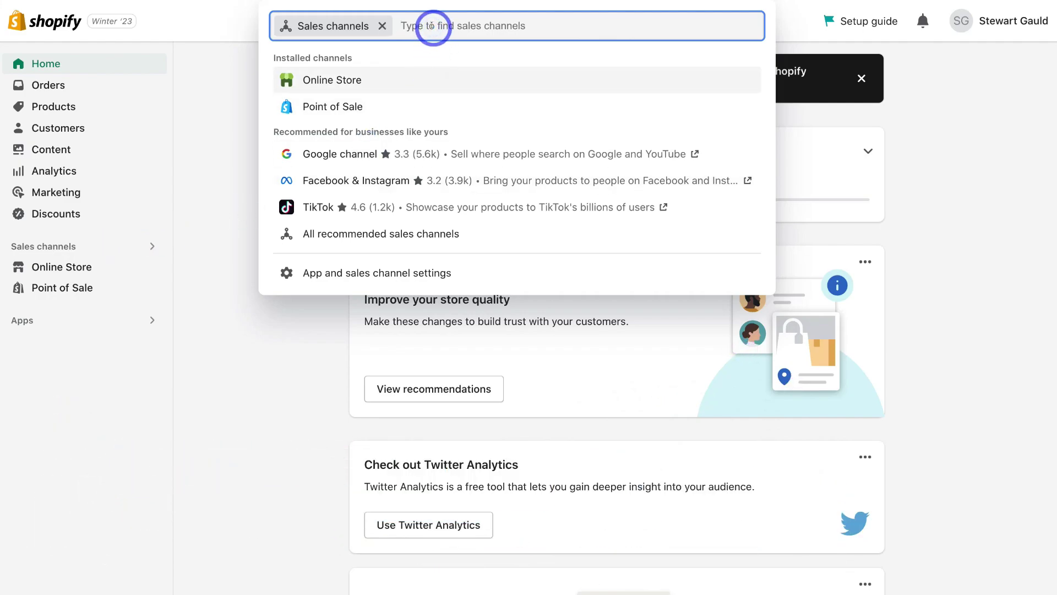
pyautogui.write('buy button')
pyautogui.click(564, 66)
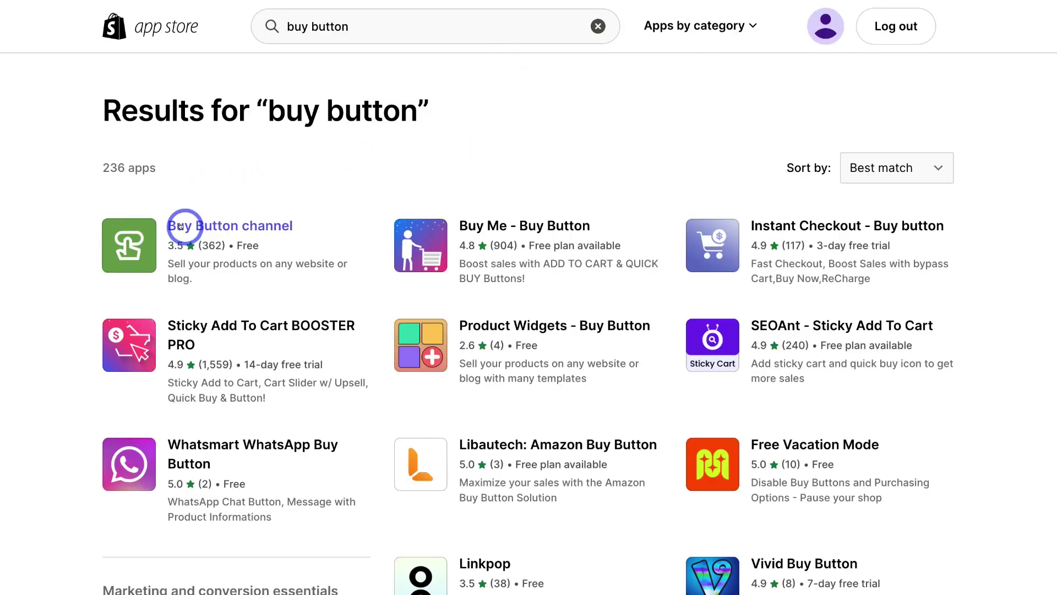
# - Open the Buy Button channel app page and choose Add app
pyautogui.click(263, 226)
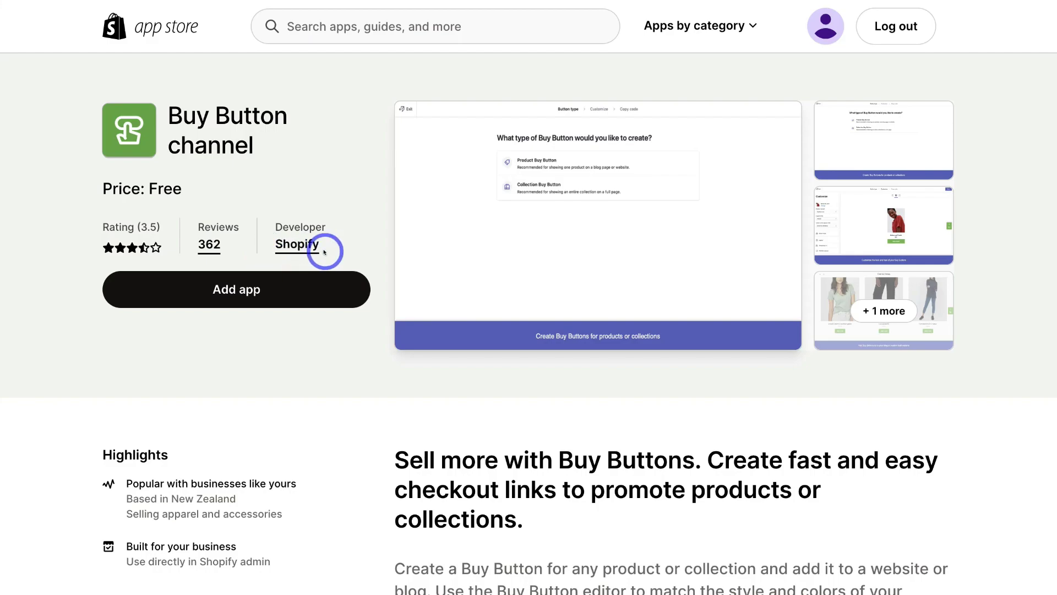
pyautogui.click(302, 283)
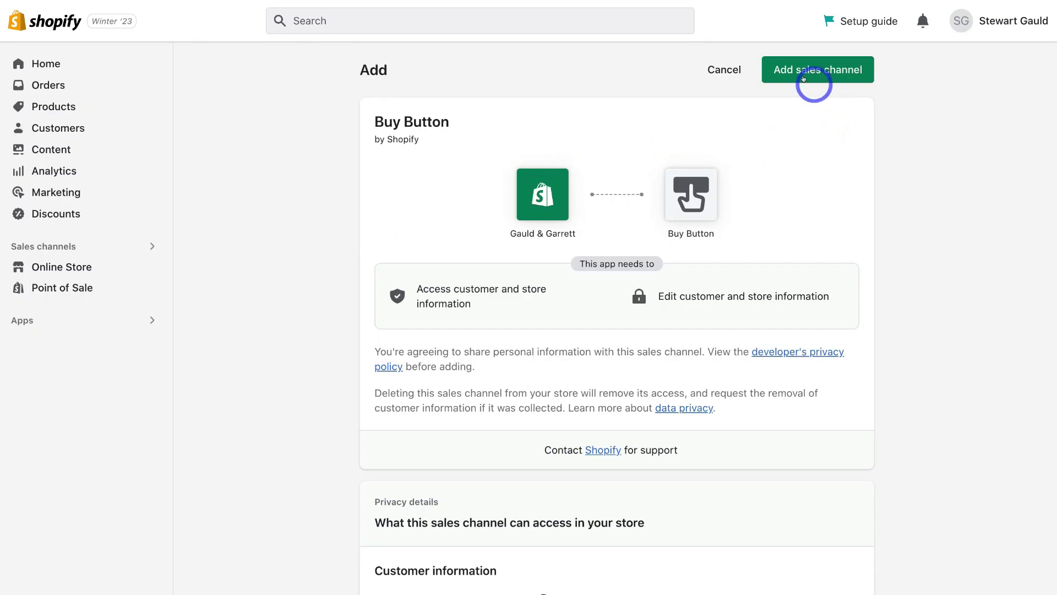
# - Confirm adding the Buy Button sales channel to the store
pyautogui.click(802, 71)
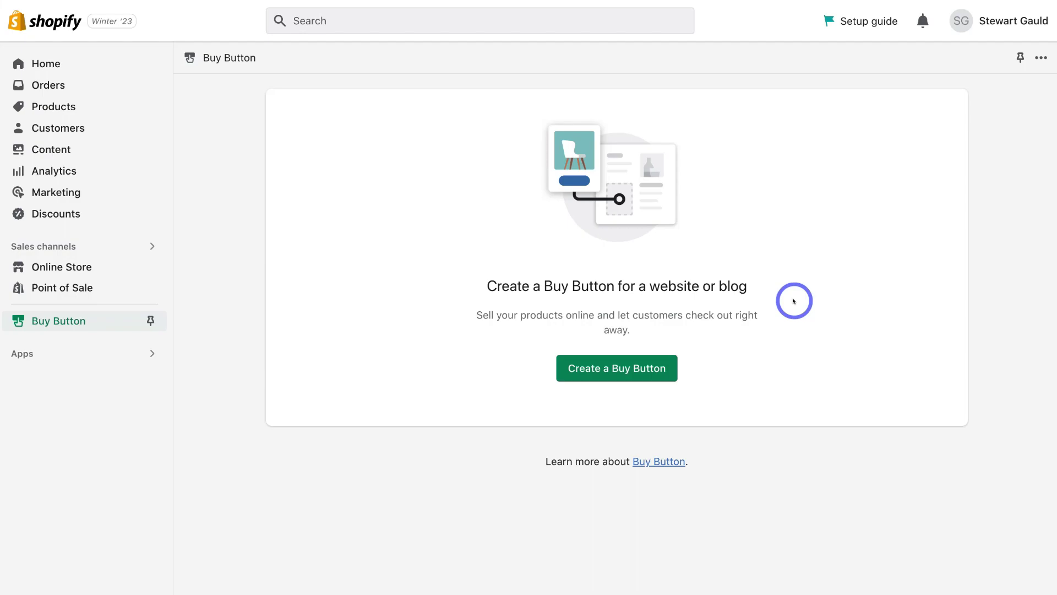
# - Start a new Buy Button from the Buy Button channel's start page
pyautogui.click(621, 373)
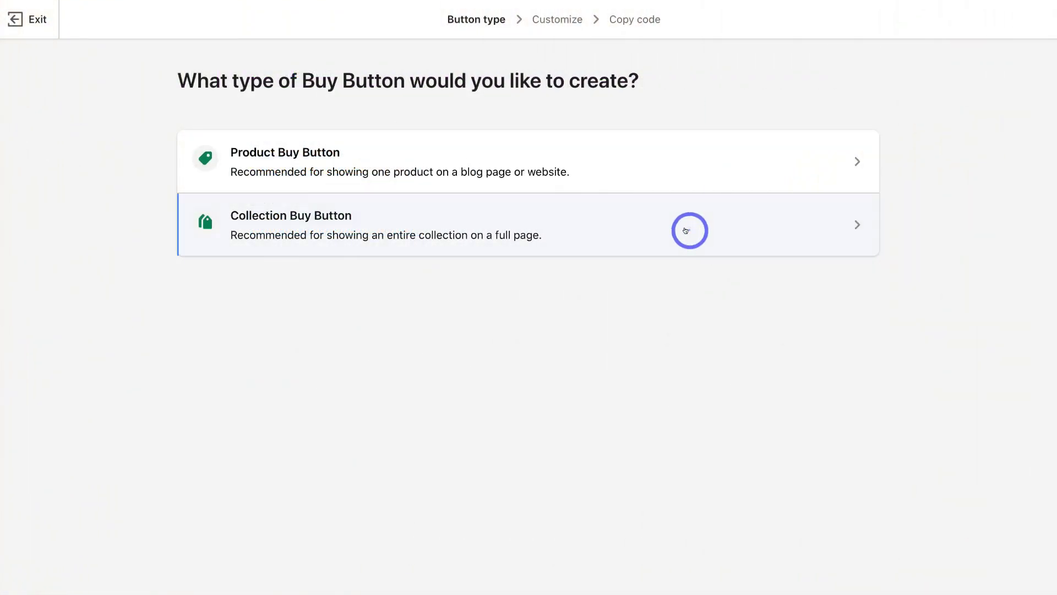
# - Create a Collection Buy Button for the Stunning Unisex Necklaces collection
pyautogui.click(686, 230)
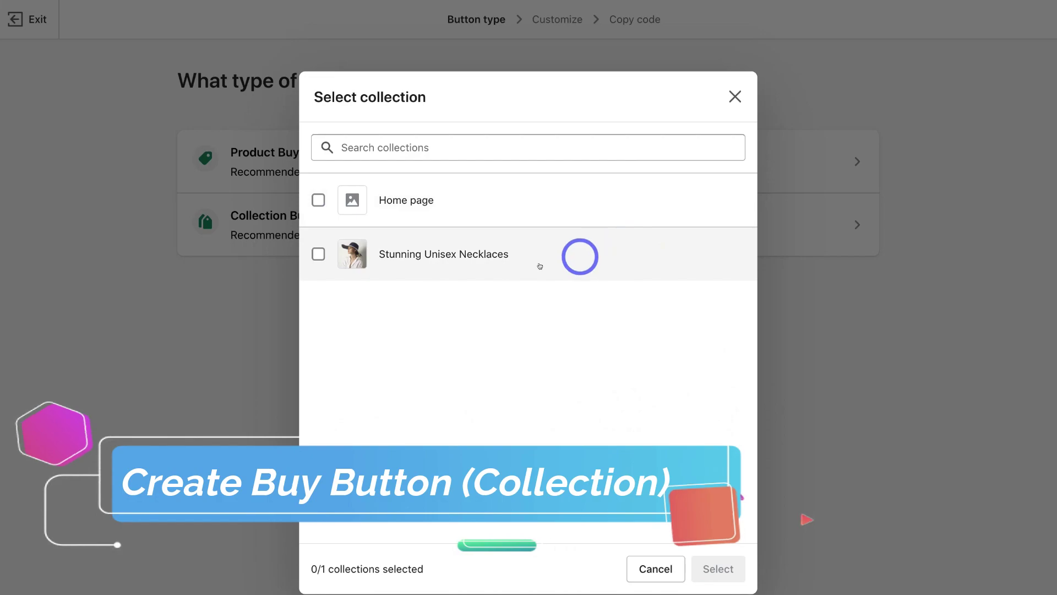
pyautogui.click(318, 254)
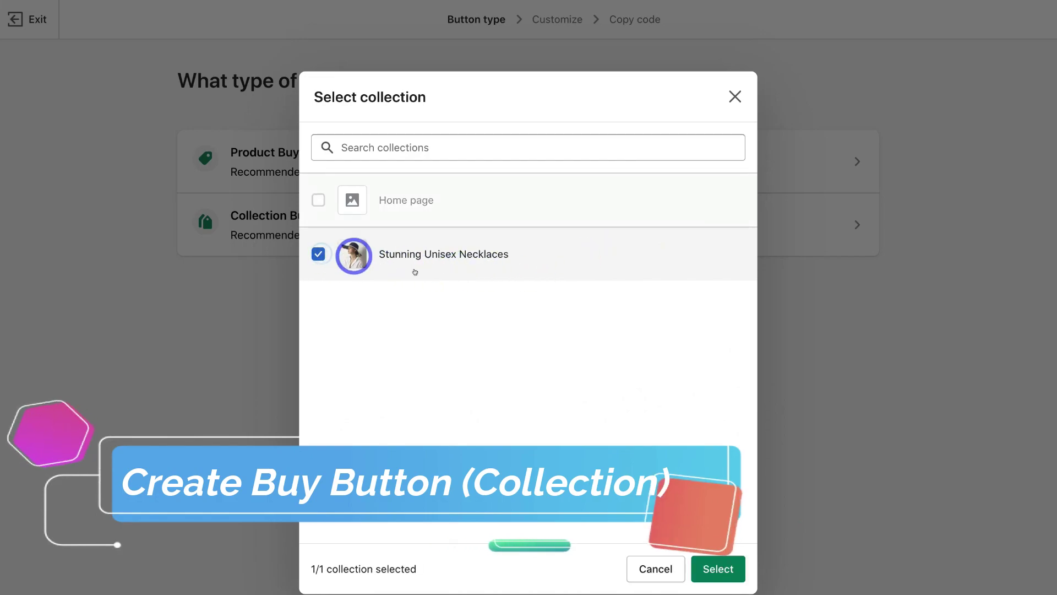
pyautogui.click(717, 568)
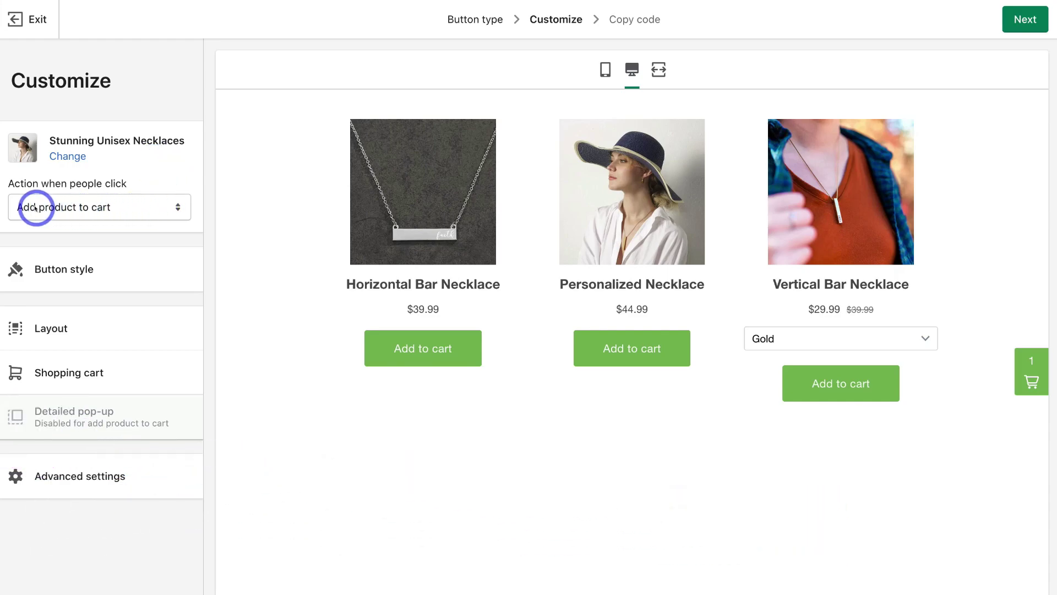
# - Set 'Action when people click' to Open product details so buttons read View product
pyautogui.click(141, 208)
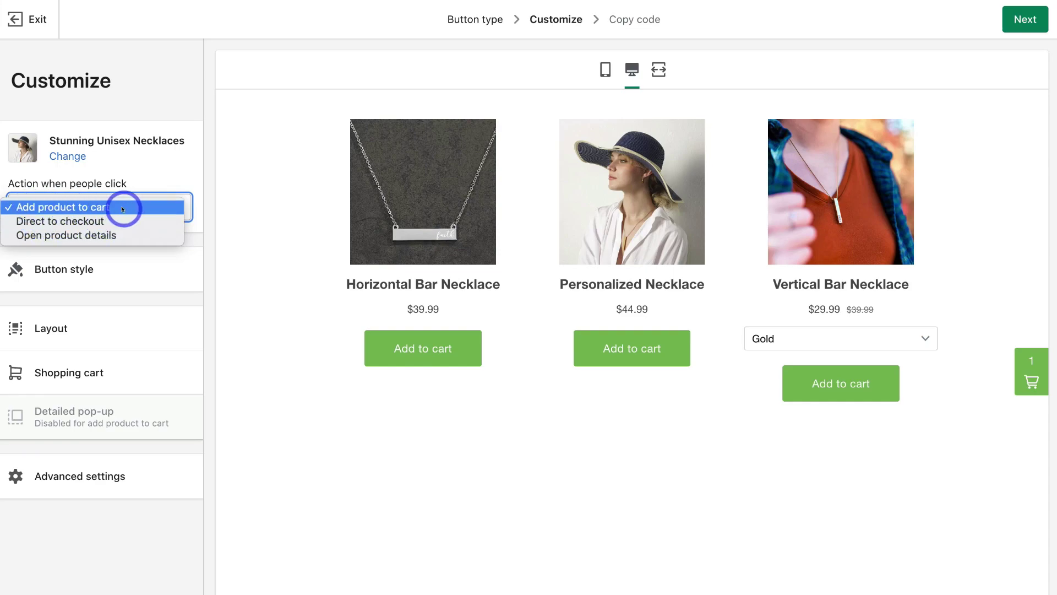
pyautogui.click(114, 235)
pyautogui.click(50, 270)
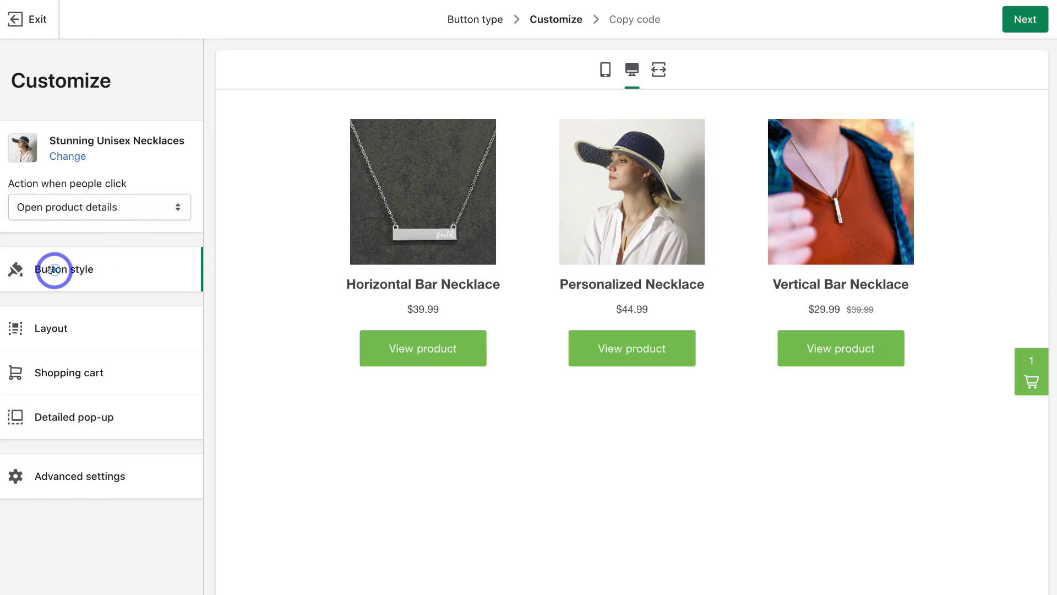
# - Style the buttons blue #478ddf with 9 px rounded corners and 46 px width
pyautogui.click(19, 317)
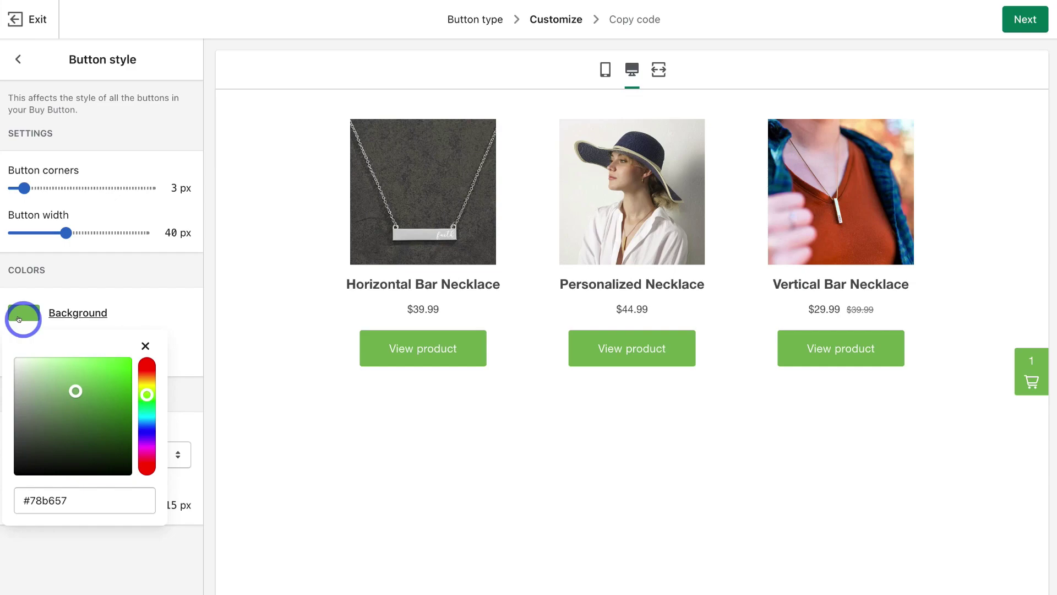
pyautogui.moveTo(146, 394); pyautogui.dragTo(147, 427)
pyautogui.click(94, 373)
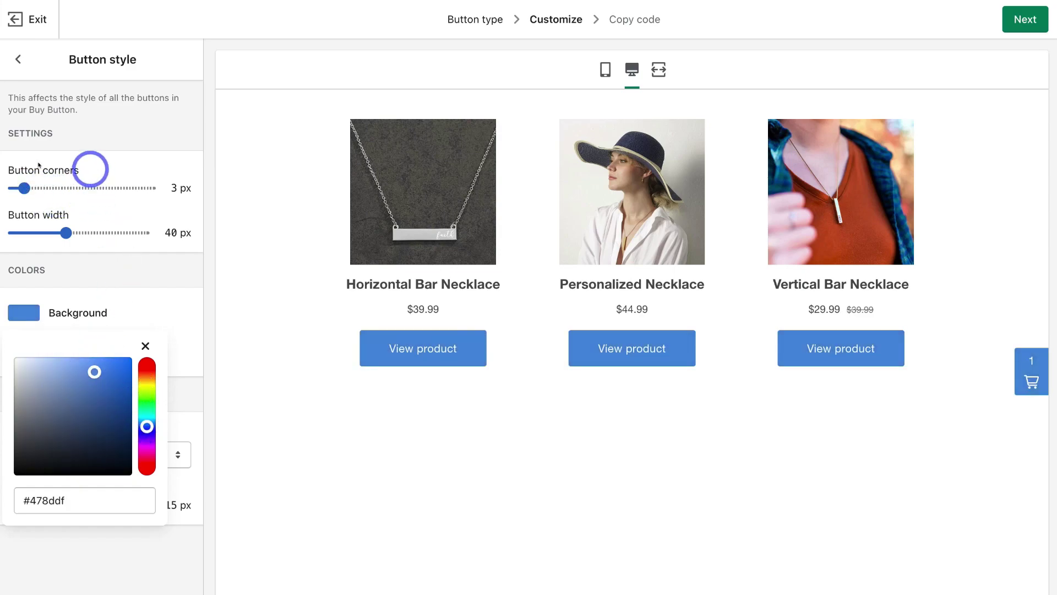
pyautogui.moveTo(24, 188); pyautogui.dragTo(38, 182)
pyautogui.moveTo(66, 233); pyautogui.dragTo(71, 232)
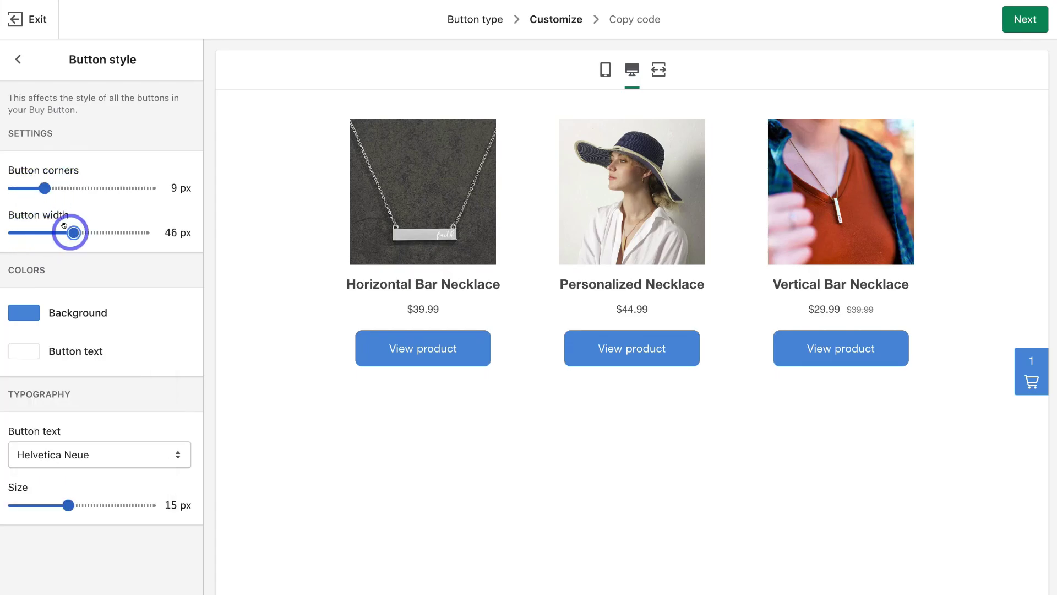
pyautogui.click(14, 59)
# - In Layout, compare Large and Medium image sizes, settle on Medium, and keep Center alignment
pyautogui.click(110, 326)
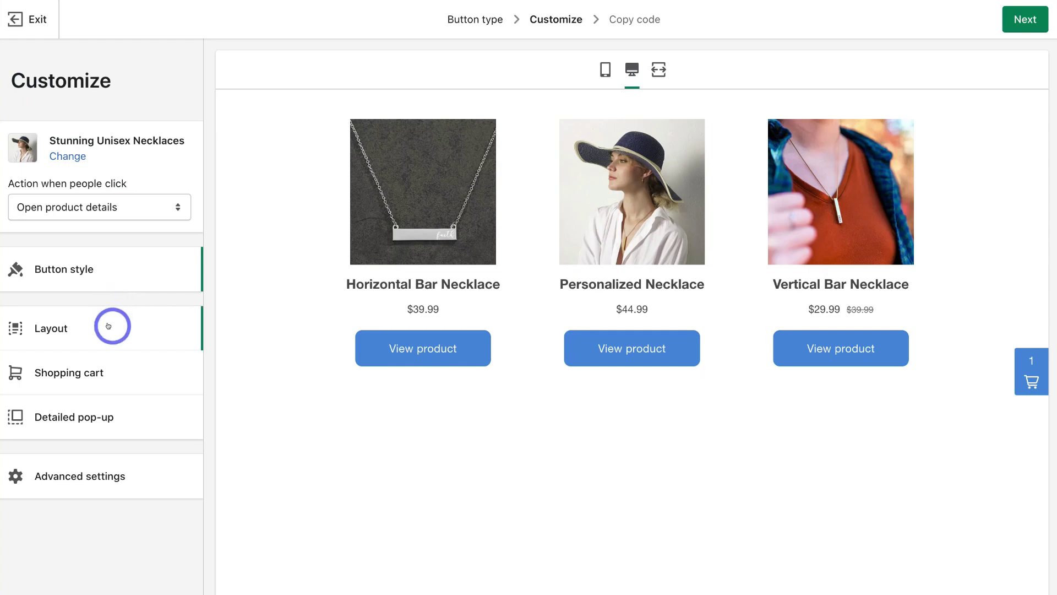
pyautogui.click(73, 158)
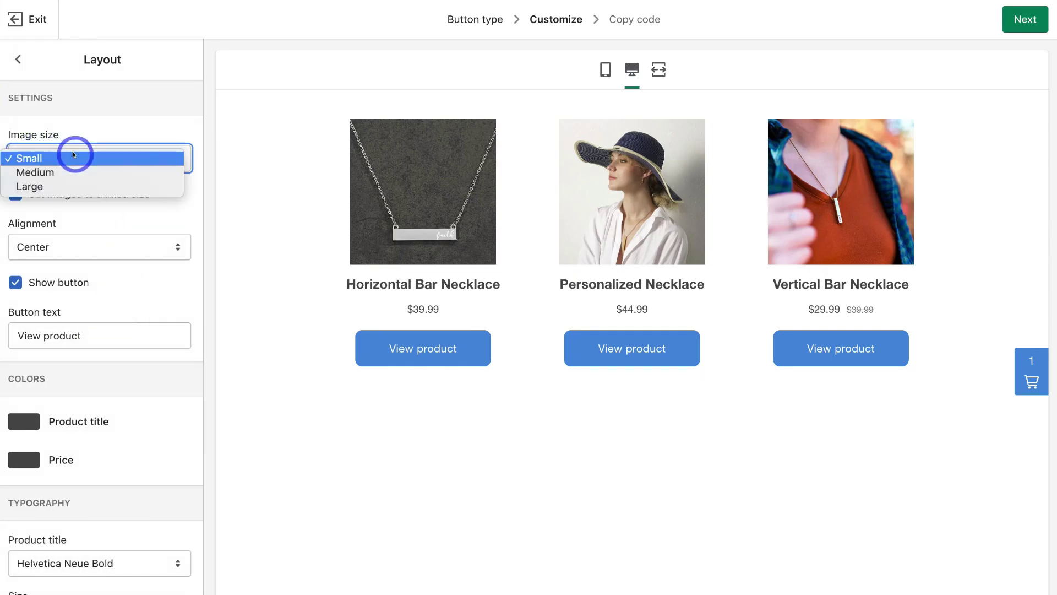
pyautogui.click(65, 174)
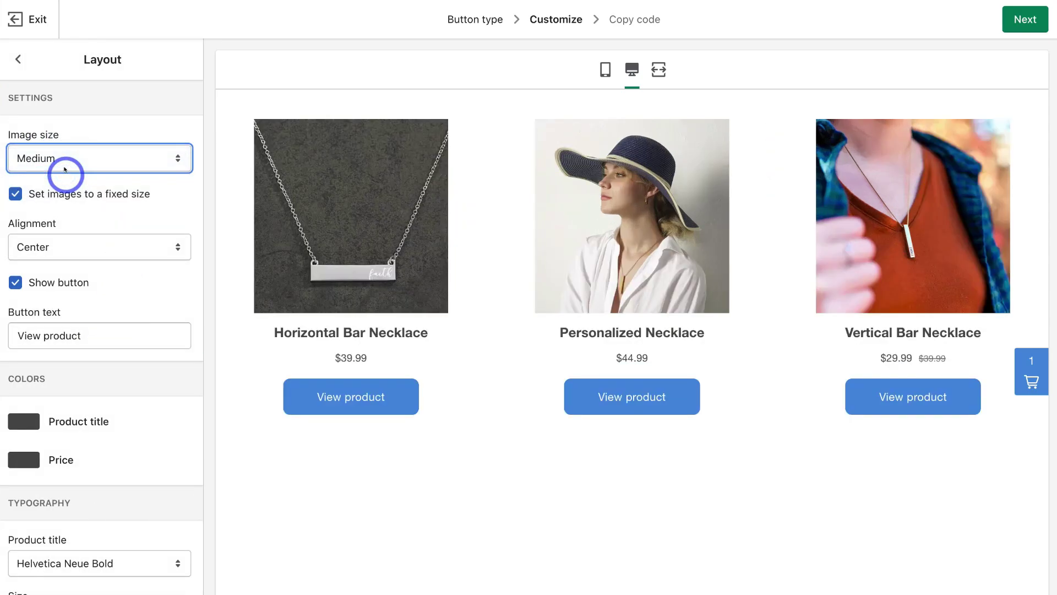
pyautogui.click(65, 168)
pyautogui.click(63, 173)
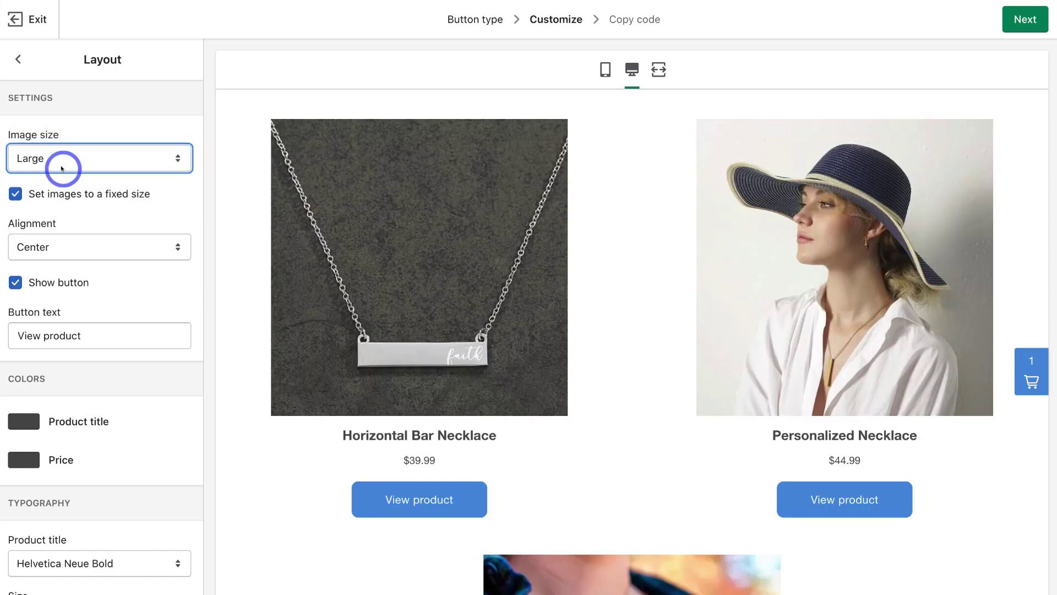
pyautogui.click(64, 168)
pyautogui.click(62, 147)
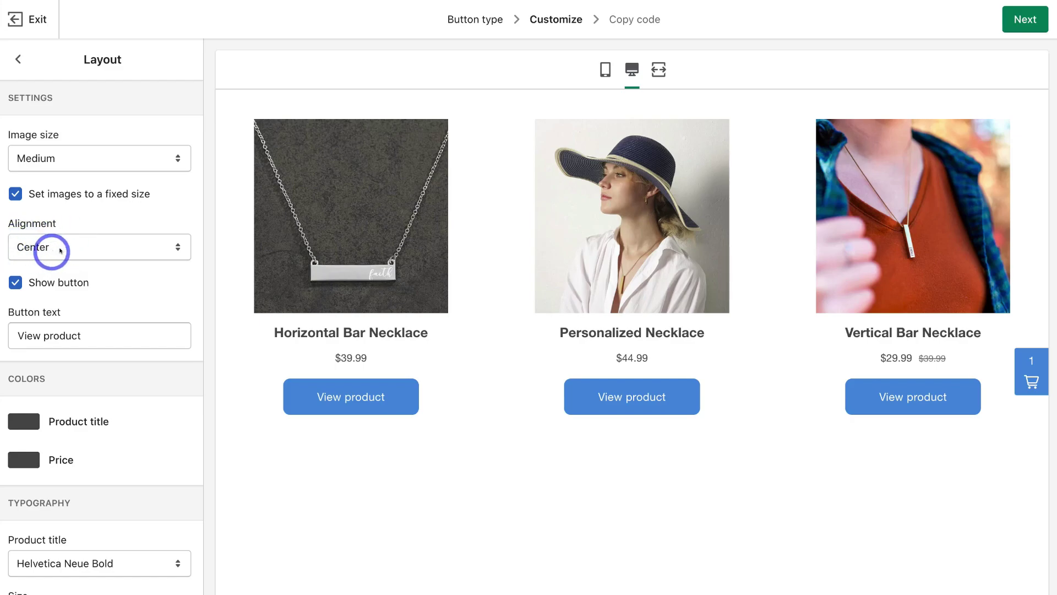
pyautogui.click(61, 250)
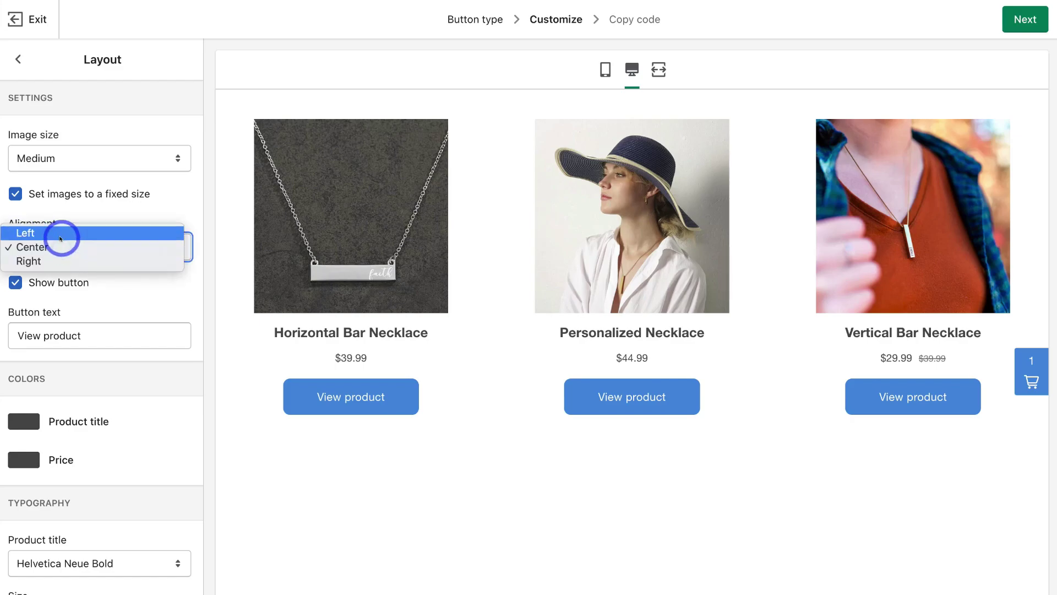
pyautogui.click(59, 248)
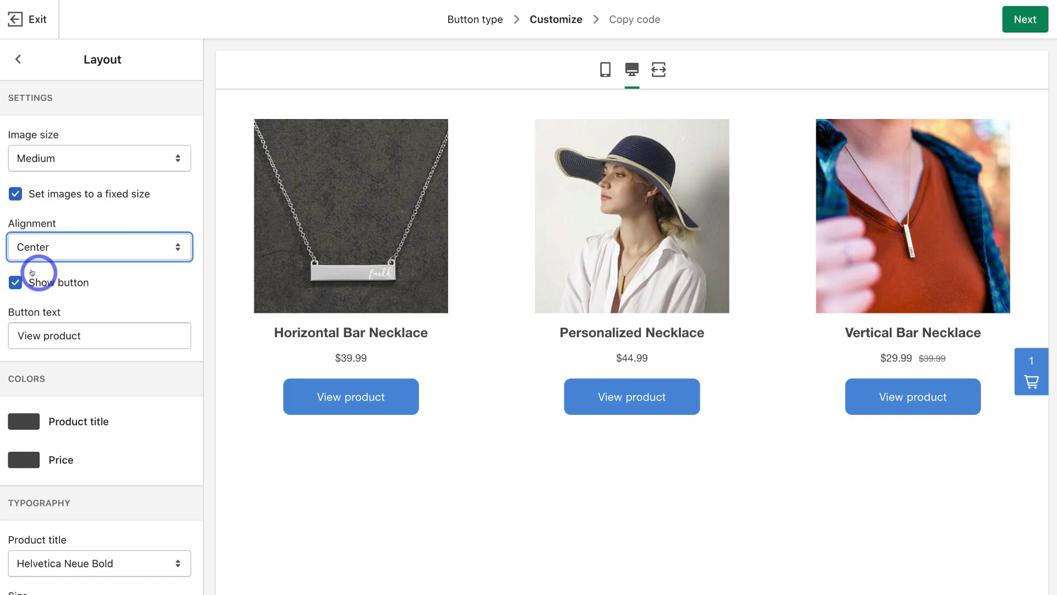
# - Change the product button text from View product to 'Buy Now'
pyautogui.click(13, 281)
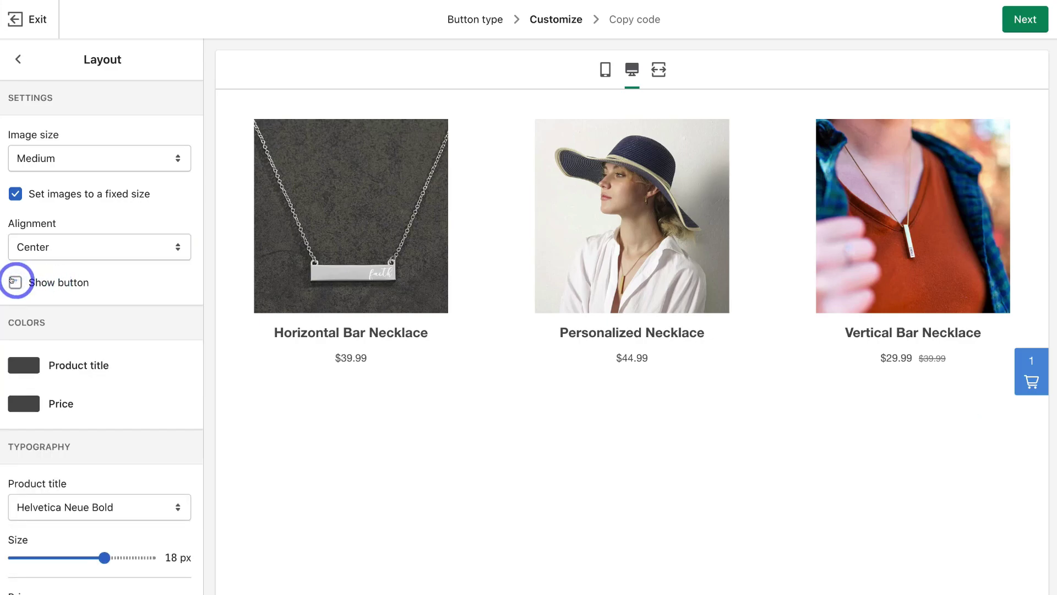
pyautogui.click(12, 280)
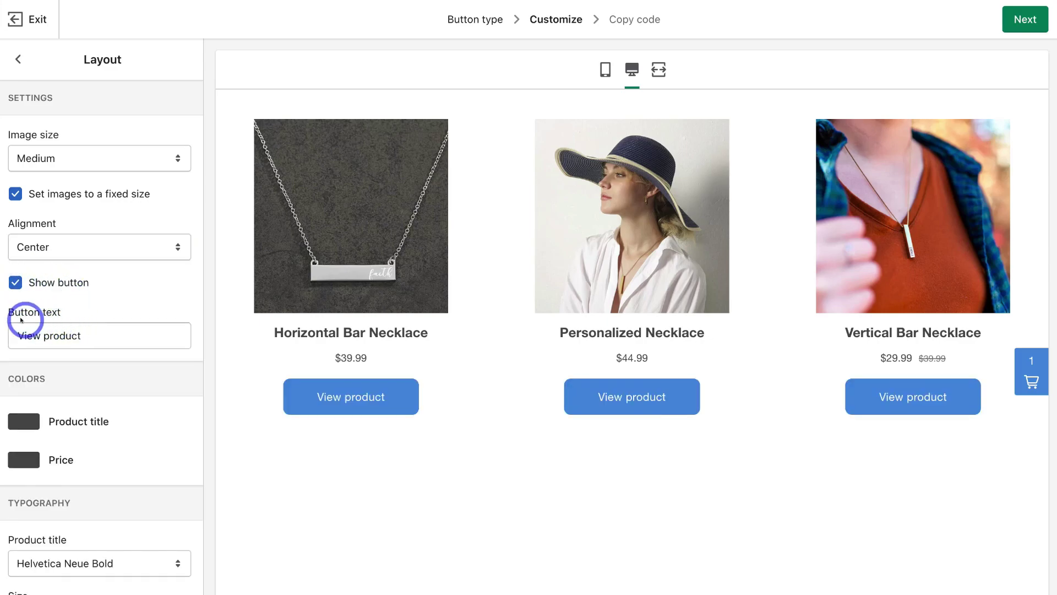
pyautogui.moveTo(85, 334); pyautogui.dragTo(11, 334)
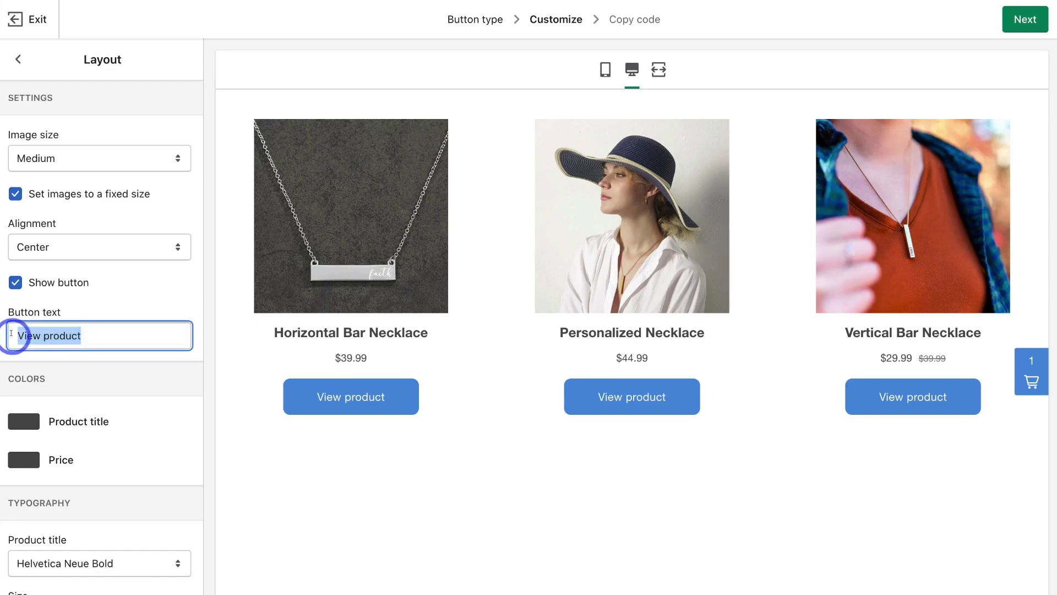
pyautogui.write('Buy Now')
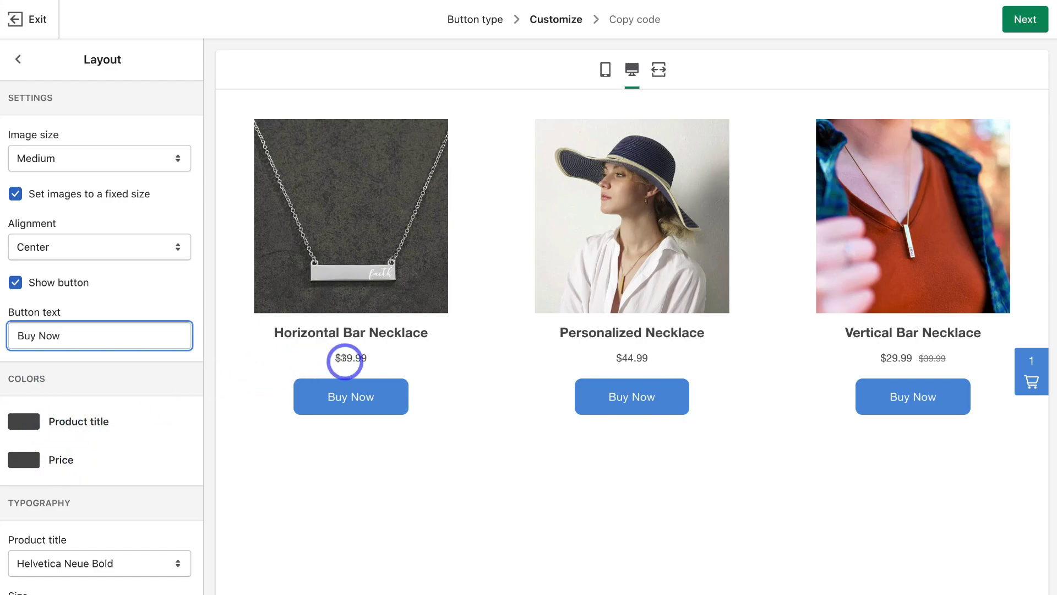
# - Enlarge the price text to 16 px and check the mobile and desktop previews
pyautogui.scroll(-1, 52, 456)
pyautogui.scroll(-1, 52, 456)
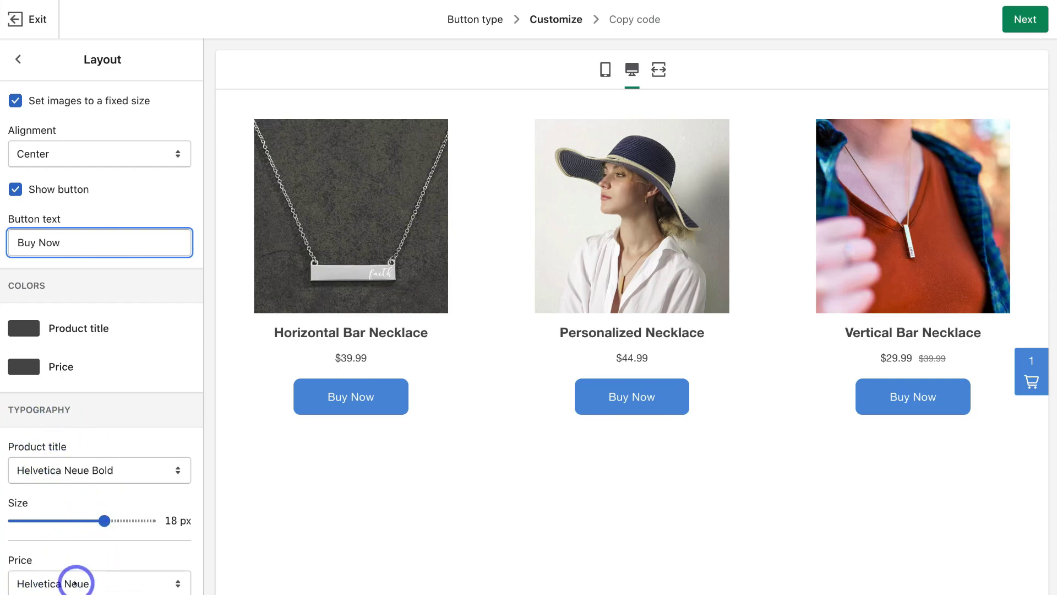
pyautogui.scroll(-1, 52, 593)
pyautogui.moveTo(16, 563); pyautogui.dragTo(30, 562)
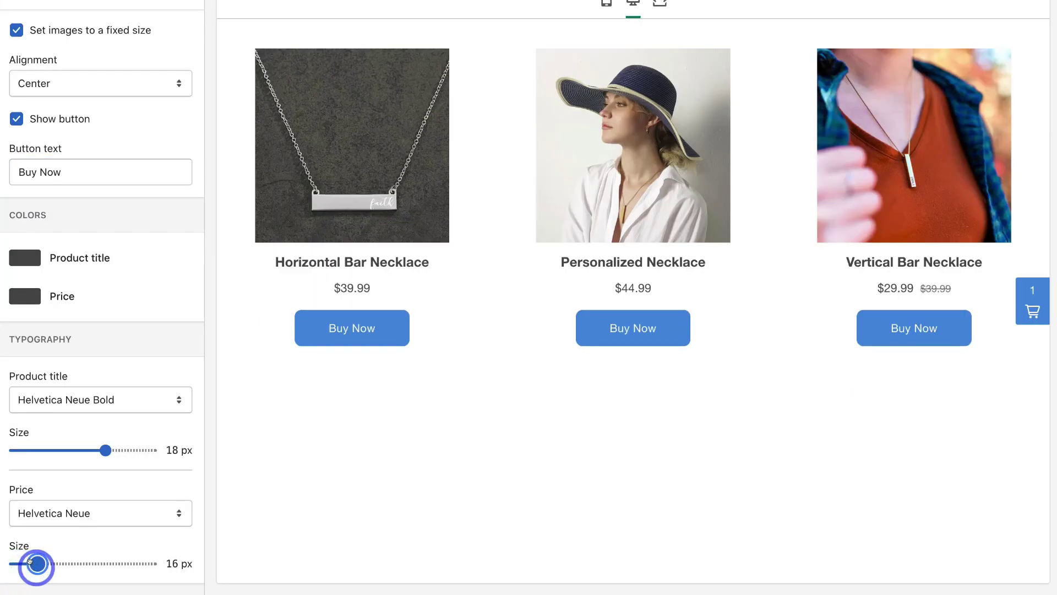
pyautogui.scroll(1, 50, 546)
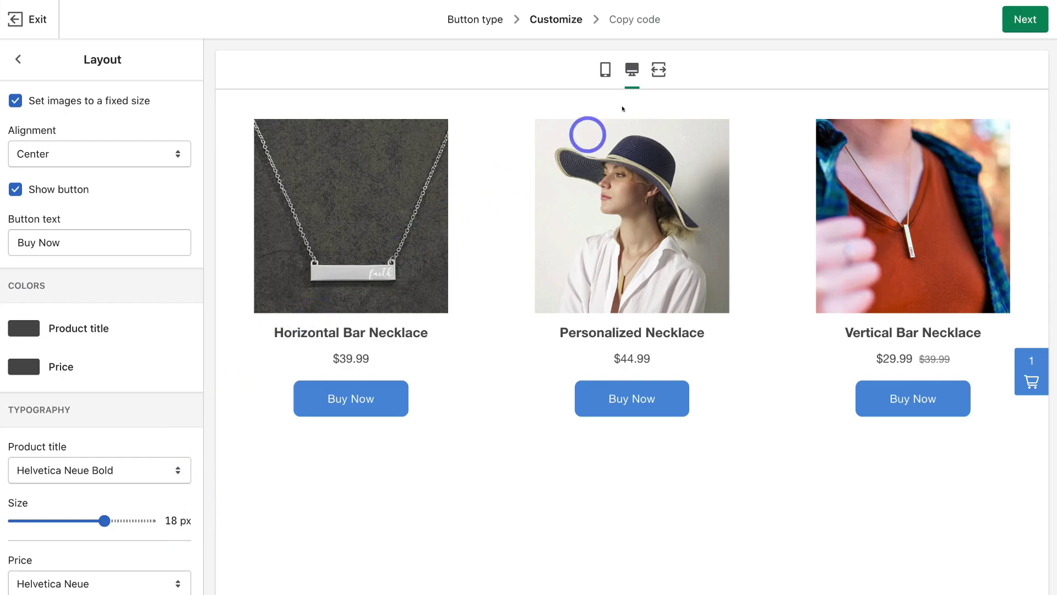
pyautogui.click(606, 70)
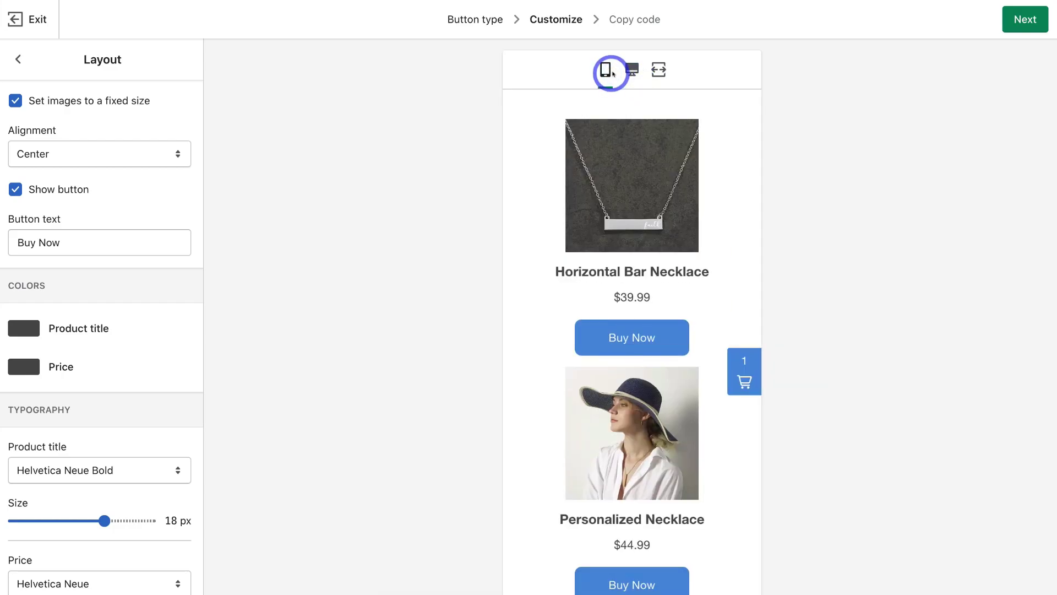
pyautogui.click(631, 69)
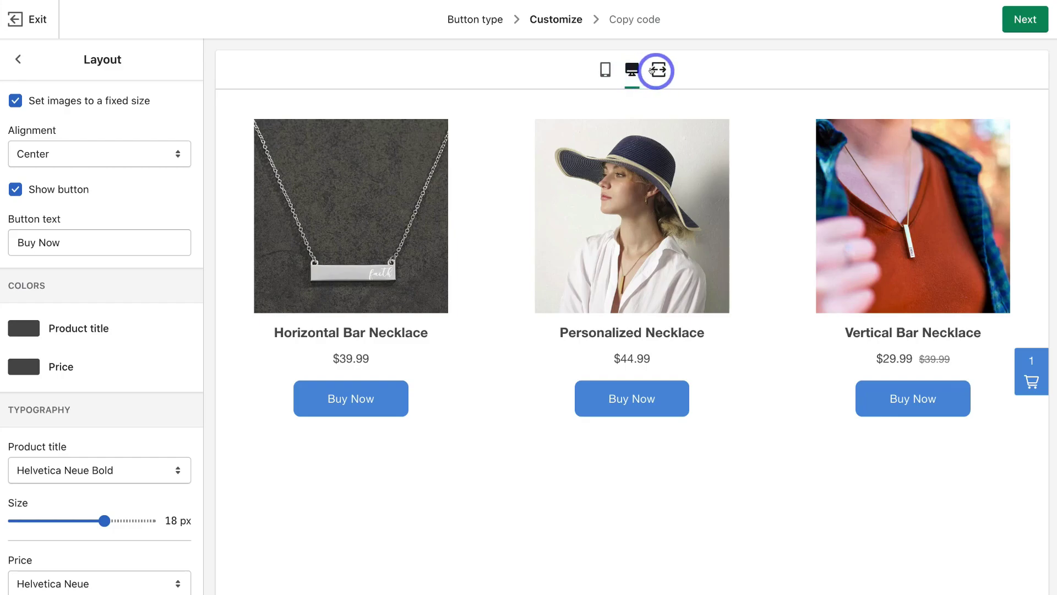
pyautogui.click(1023, 21)
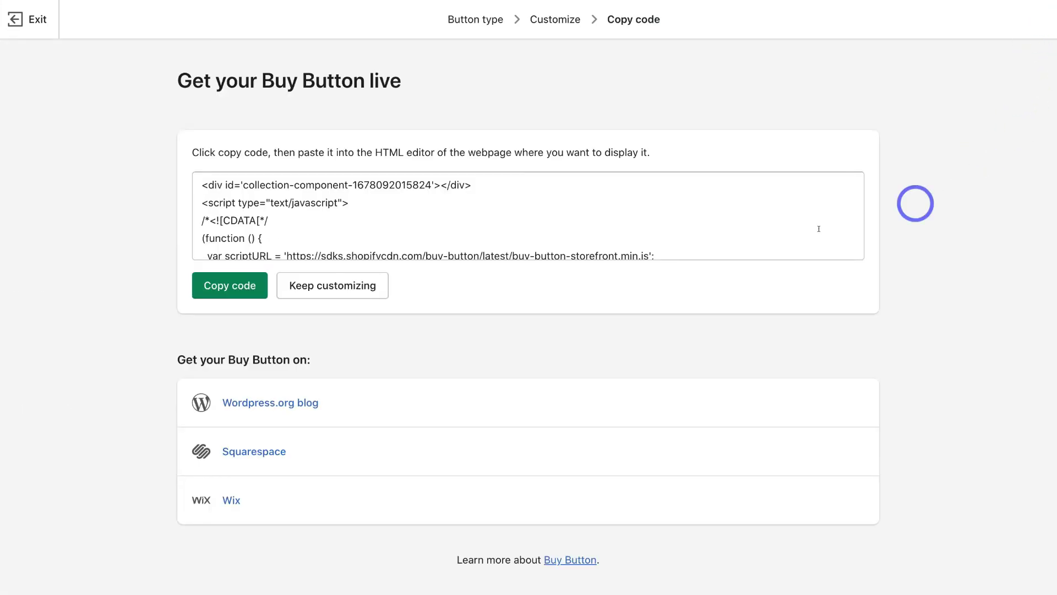
# - Copy the collection Buy Button's embed code to the clipboard
pyautogui.click(219, 283)
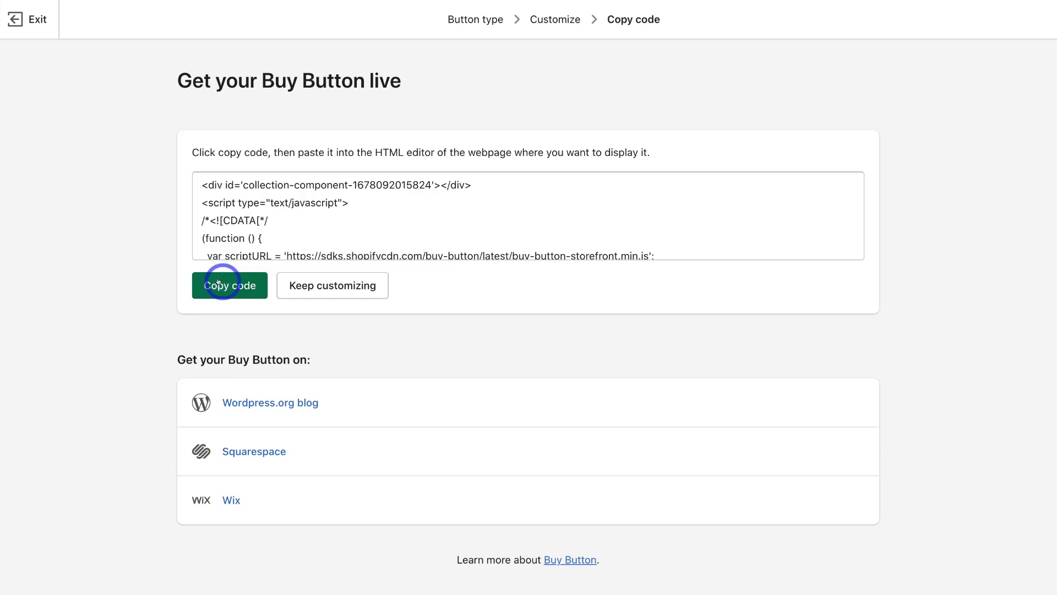